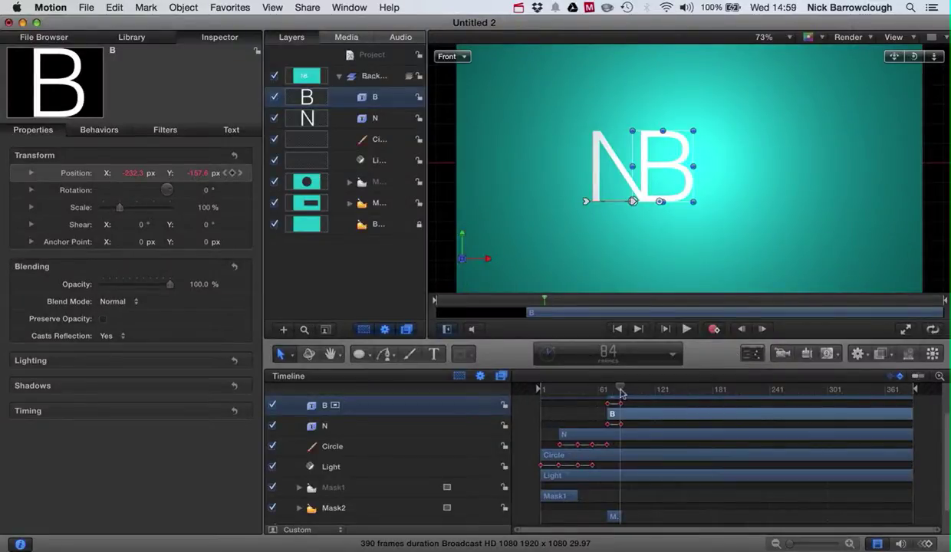
- Rewind to the first frame, clear the selection, and play back the NB logo animation
left_click_drag(621, 393, 506, 380)
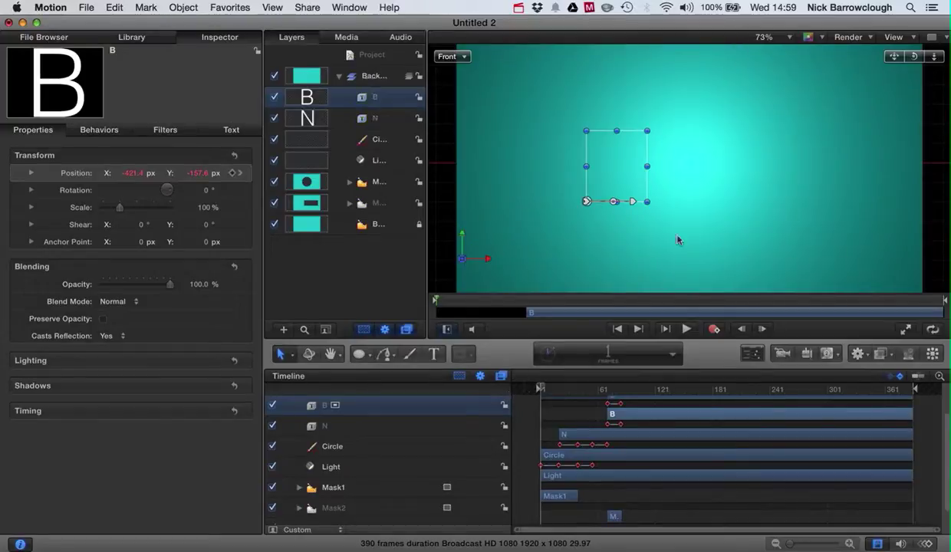
left_click(704, 244)
left_click(941, 224)
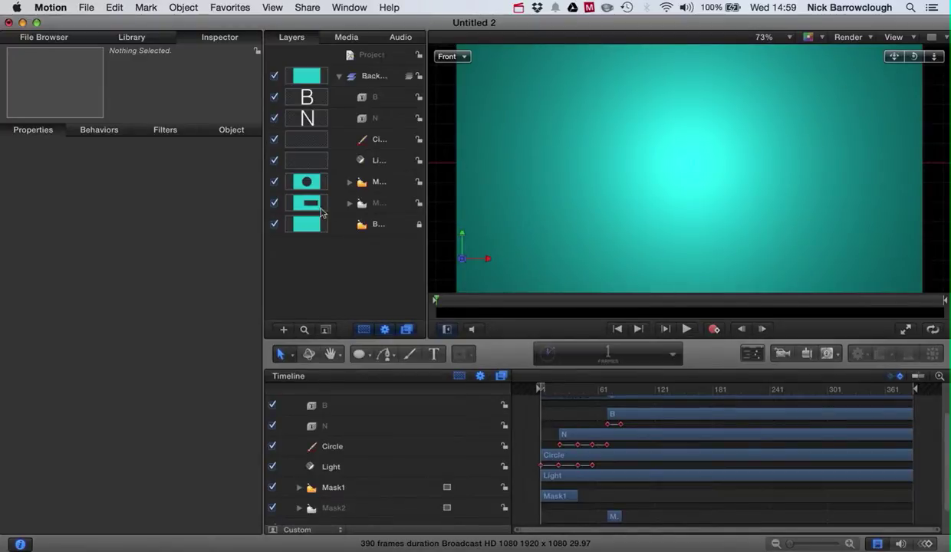
left_click(687, 329)
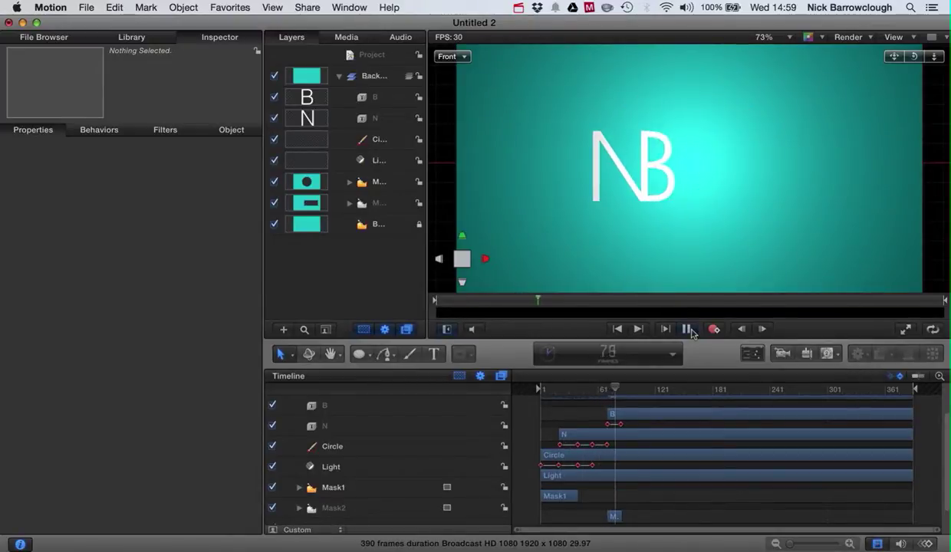
left_click(690, 330)
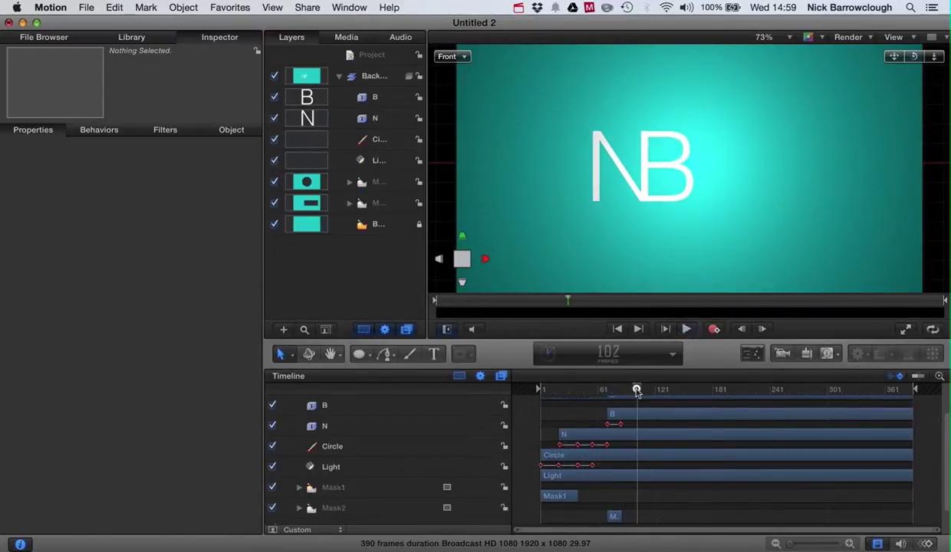
mouse_move(636, 389)
left_mouse_down()
mouse_move(611, 390)
mouse_move(621, 391)
left_mouse_up()
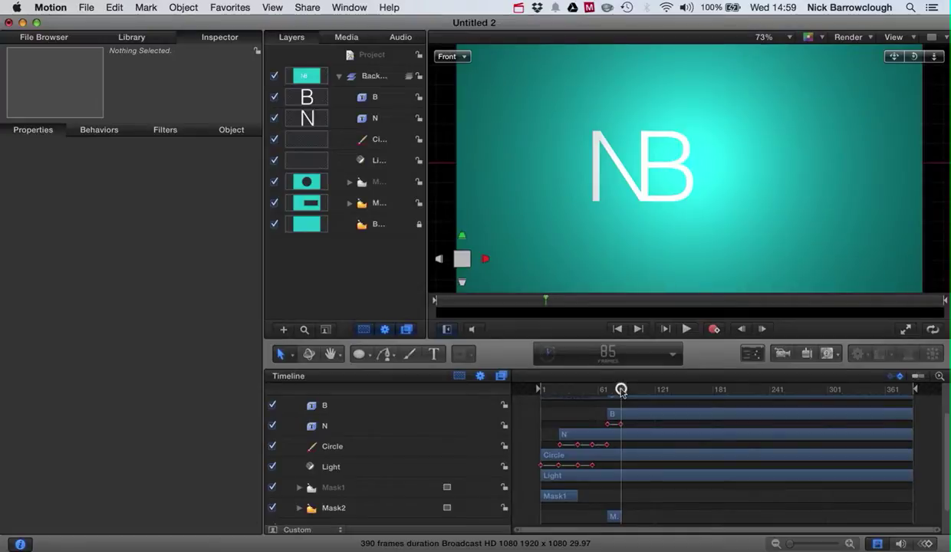
- Duplicate the B layer into B copy, lock the original B, and scrub to check the animation
left_click(314, 100)
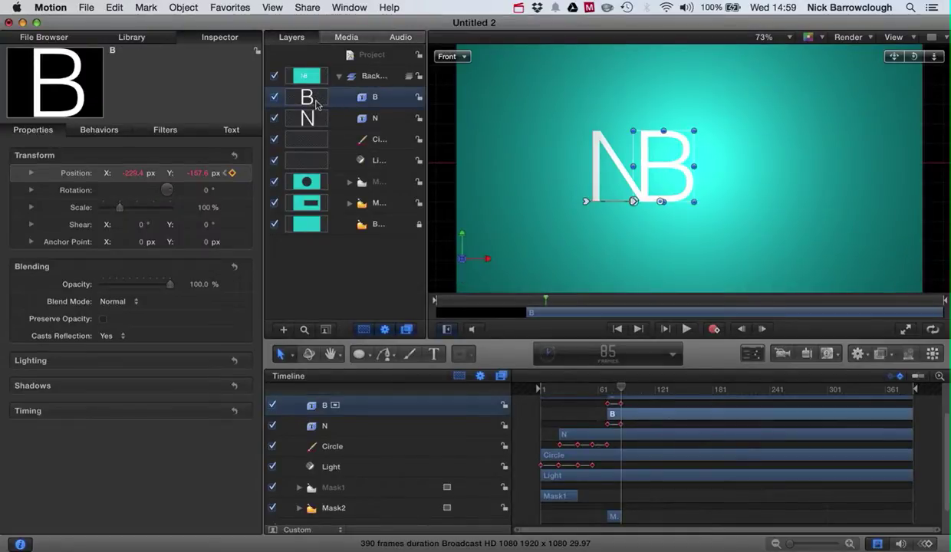
right_click(315, 105)
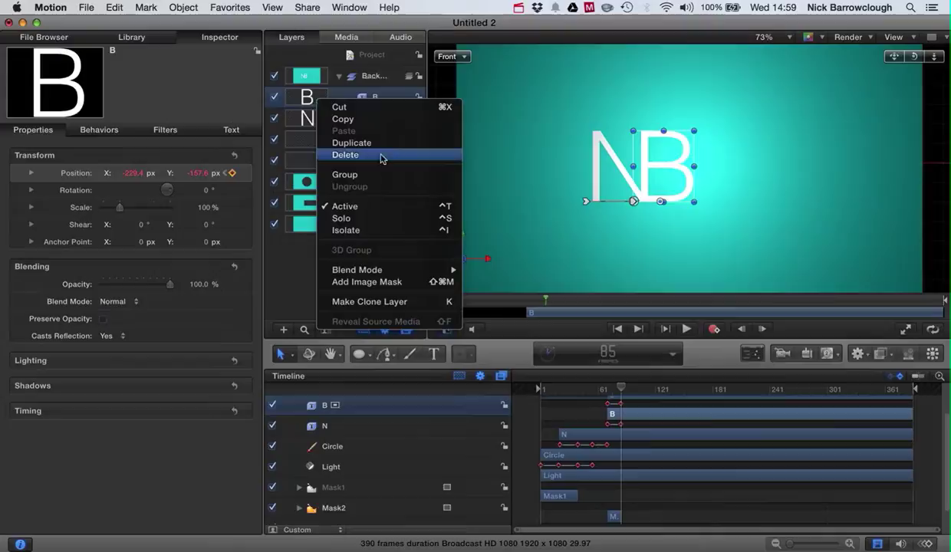
key("Escape")
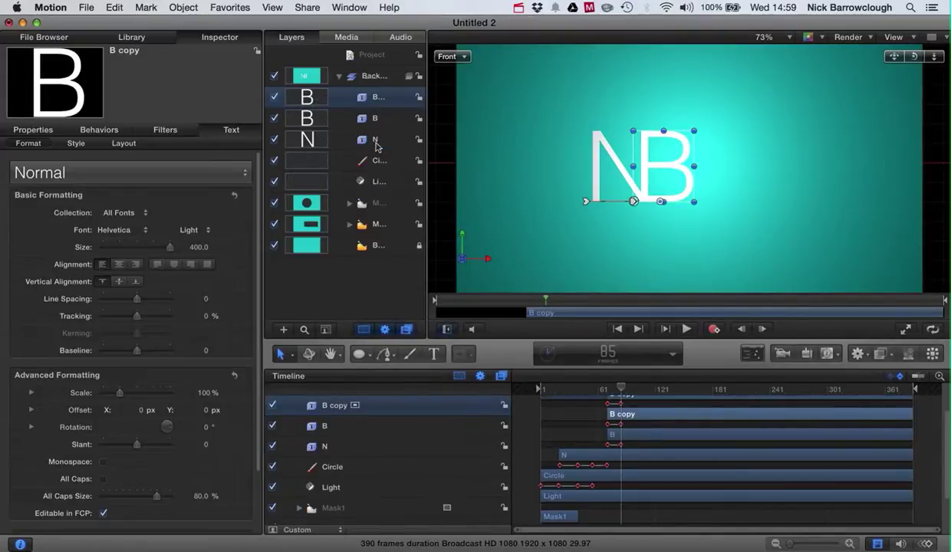
left_click(419, 116)
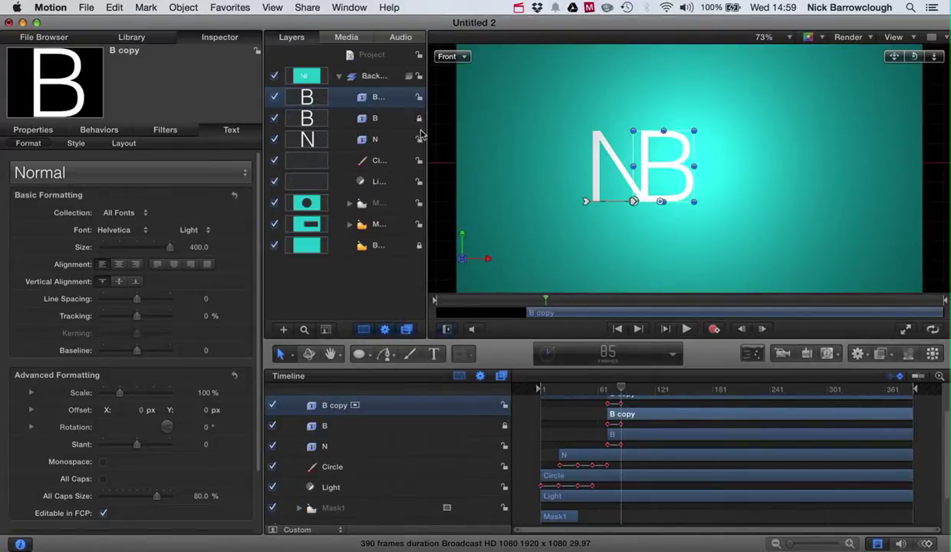
left_click(615, 389)
mouse_move(615, 390)
left_mouse_down()
mouse_move(593, 389)
mouse_move(621, 388)
left_mouse_up()
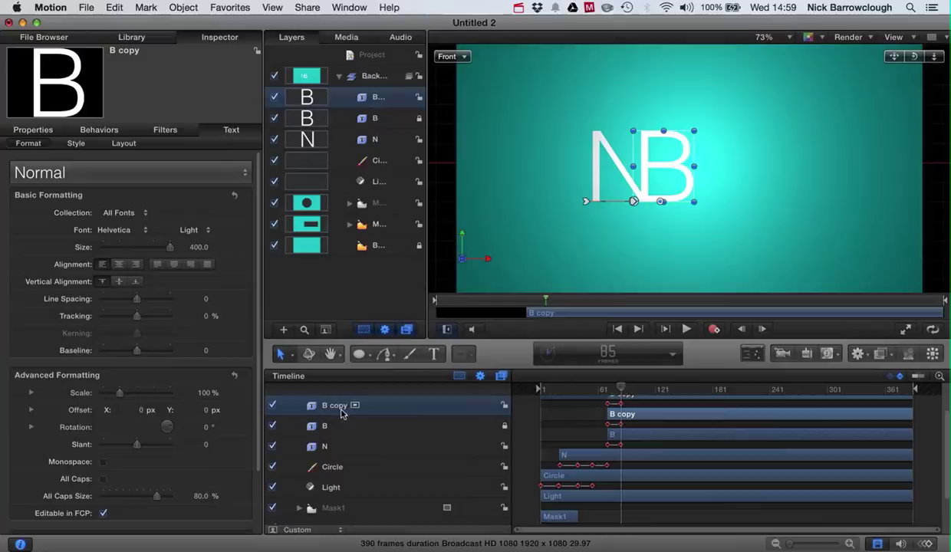
mouse_move(623, 390)
left_mouse_down()
mouse_move(589, 390)
mouse_move(621, 391)
left_mouse_up()
- Delete all of B copy's keyframes and move its clip start to frame 84
right_click(607, 424)
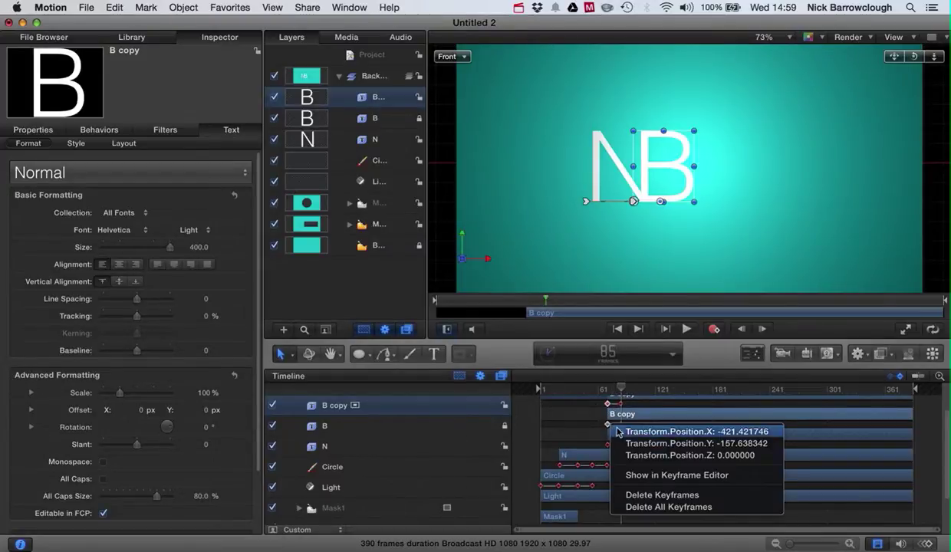
left_click(658, 507)
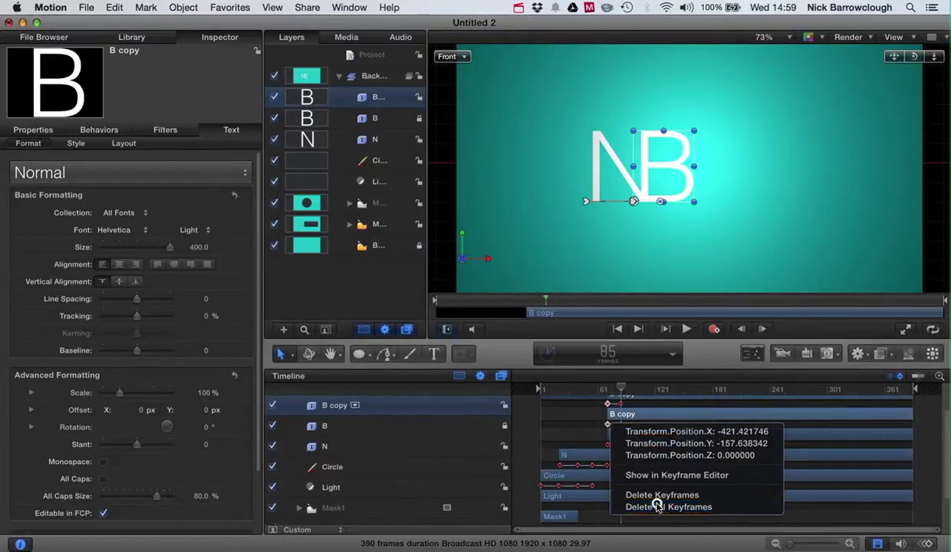
left_click(635, 419)
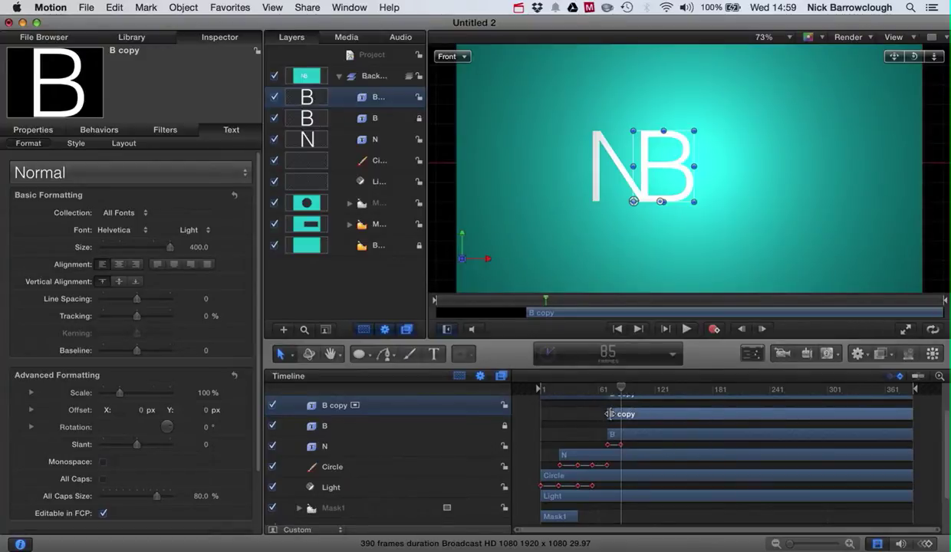
left_click_drag(608, 415, 621, 387)
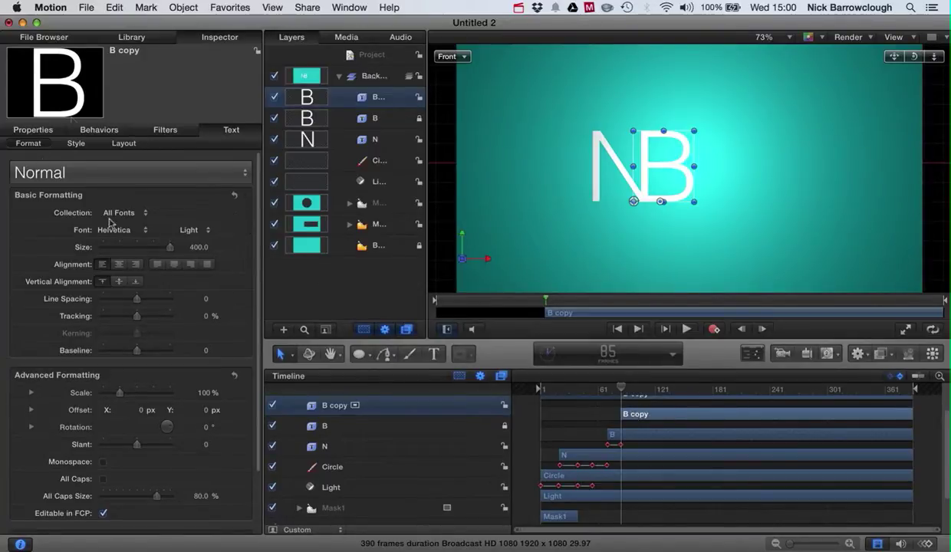
- Add a Rotation keyframe to B copy and rotate it with the 3D Transform tool
left_click(34, 129)
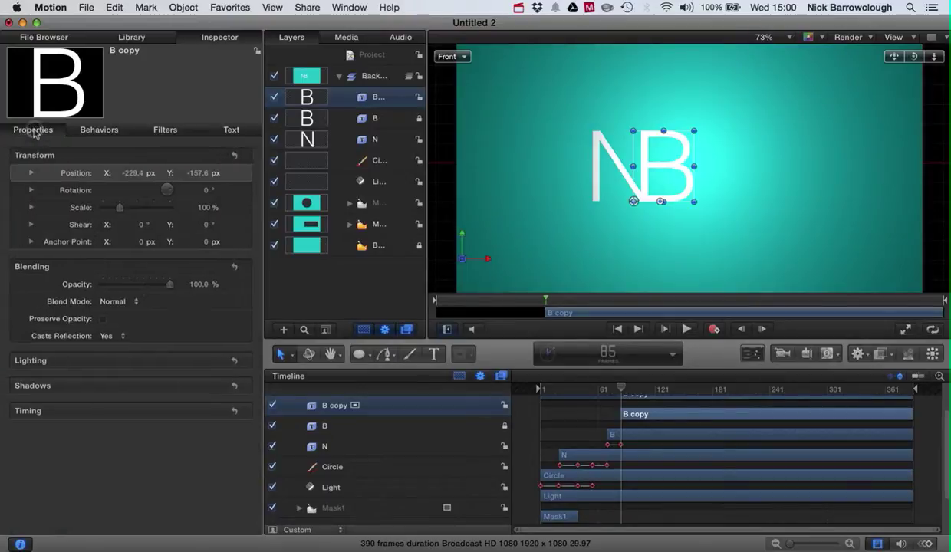
left_click(233, 191)
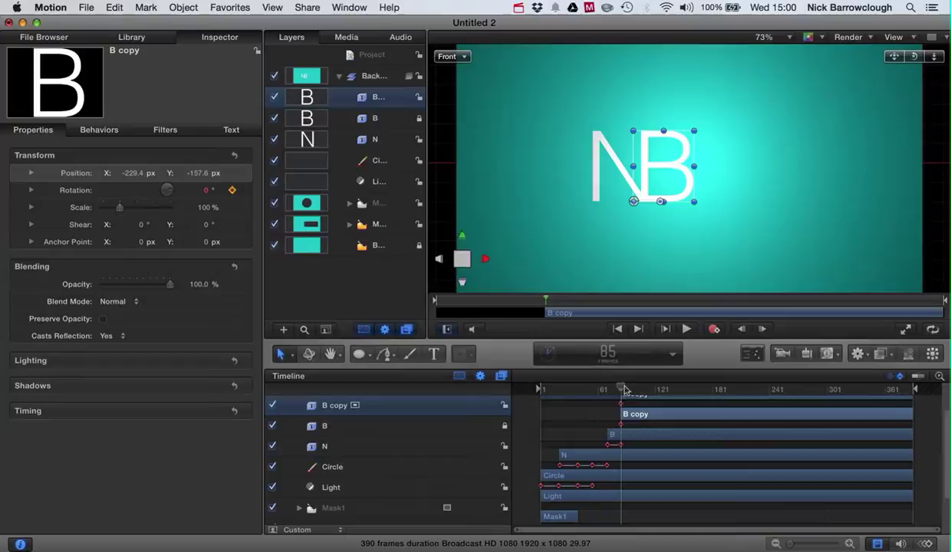
left_click_drag(621, 390, 635, 390)
left_click(307, 352)
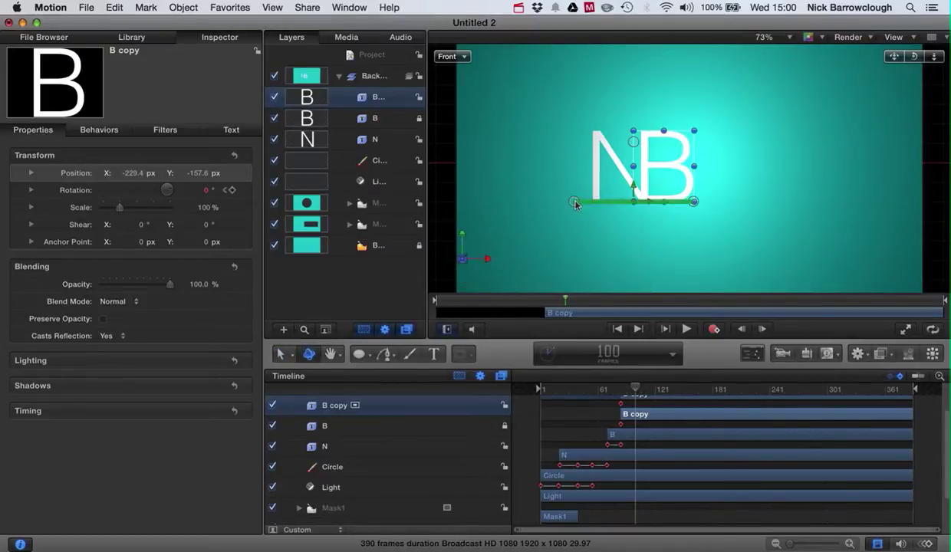
mouse_move(576, 204)
left_mouse_down()
mouse_move(552, 203)
mouse_move(598, 203)
mouse_move(587, 198)
left_mouse_up()
- View the canvas through the Active Camera, swing B copy around, then undo the rotation
left_click(447, 56)
left_click(501, 61)
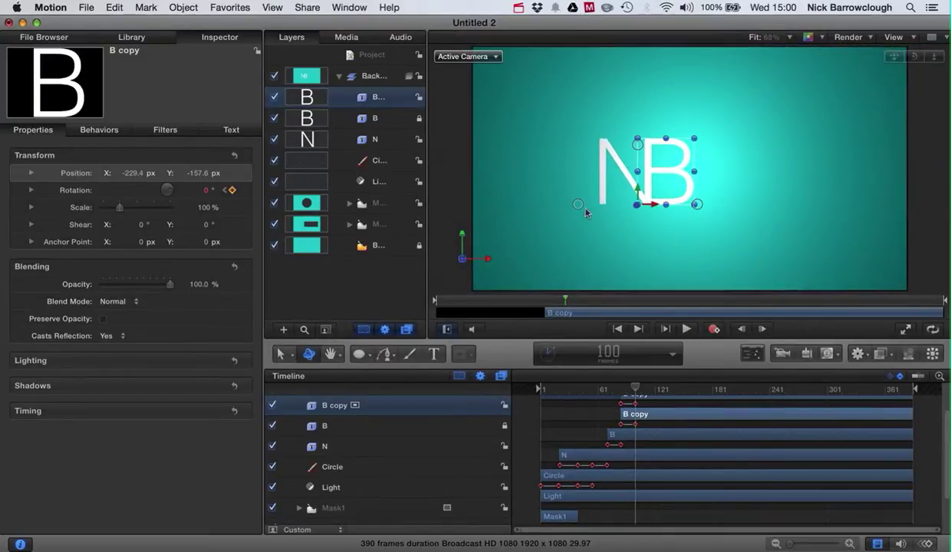
left_click_drag(579, 208, 540, 205)
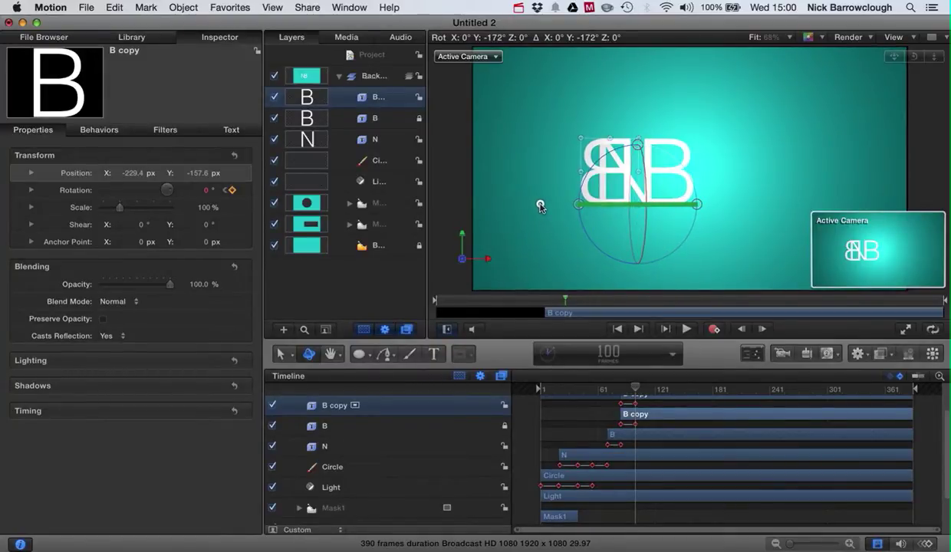
mouse_move(540, 205)
left_mouse_down()
mouse_move(577, 202)
mouse_move(542, 204)
left_mouse_up()
key("super+z")
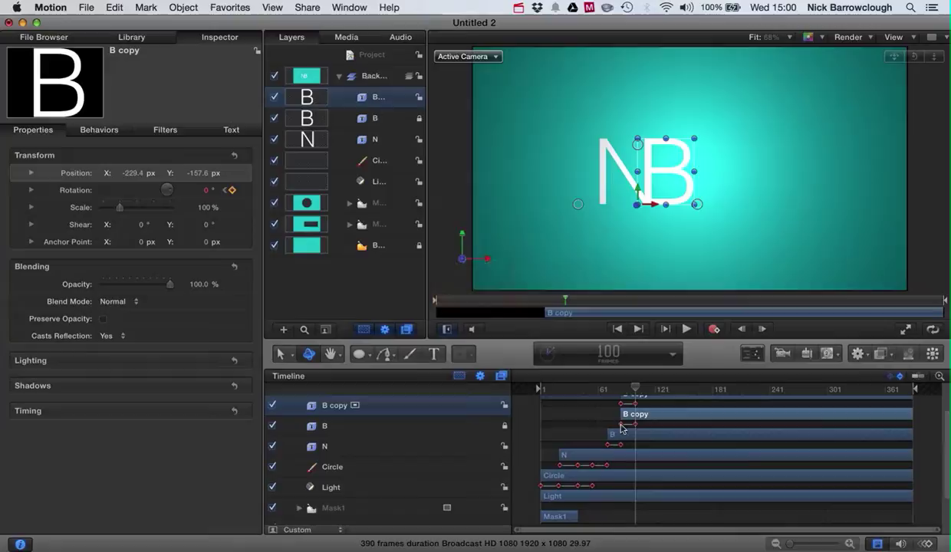
- Delete all of B copy's rotation keyframes and return the playhead to frame 85
left_click(622, 426)
right_click(621, 427)
left_click(636, 503)
left_click_drag(635, 390, 622, 388)
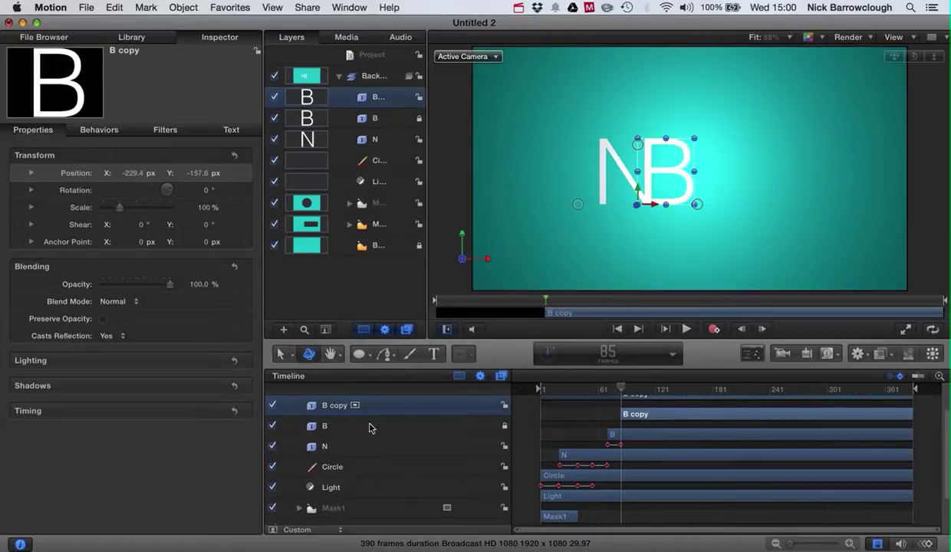
- Move B copy's anchor point to X 31 px on its left side and add a 0° rotation keyframe
left_click(284, 355)
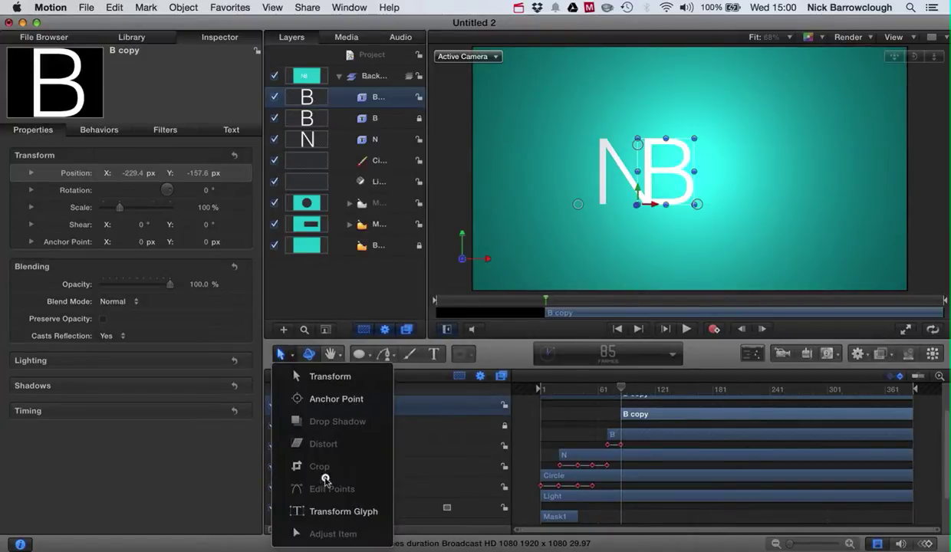
left_click(328, 399)
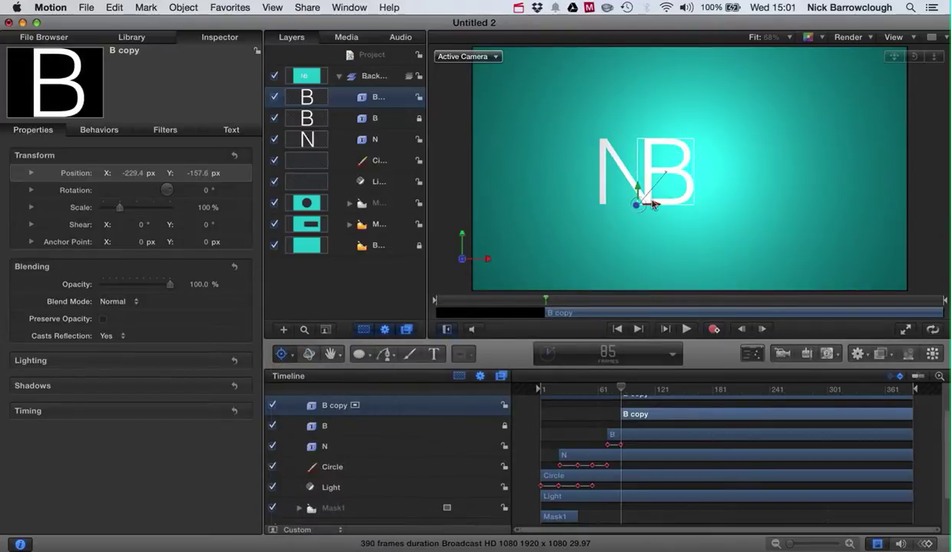
left_click_drag(656, 207, 664, 209)
left_click(232, 191)
left_click(309, 356)
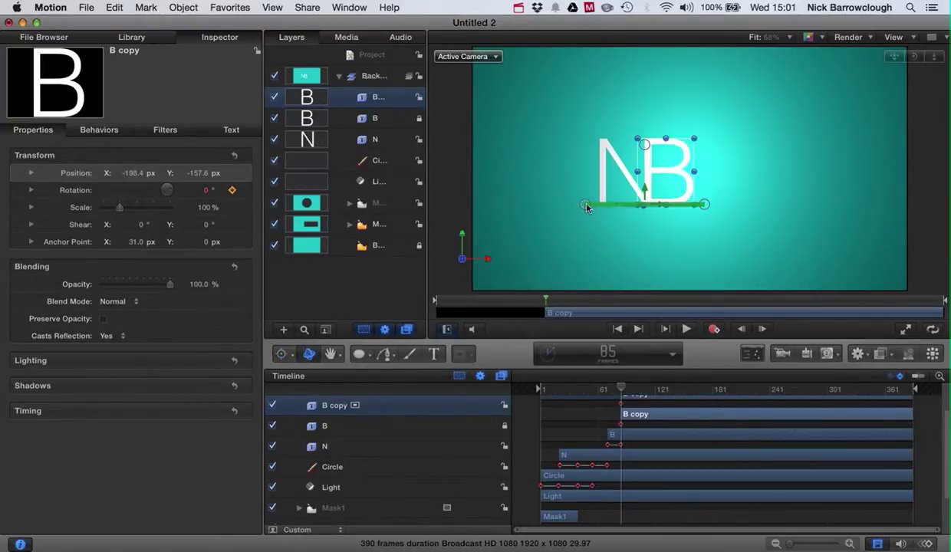
- Set B copy's Y rotation to 180° and expand Position to edit its Z value
left_click_drag(587, 206, 548, 205)
left_click(30, 191)
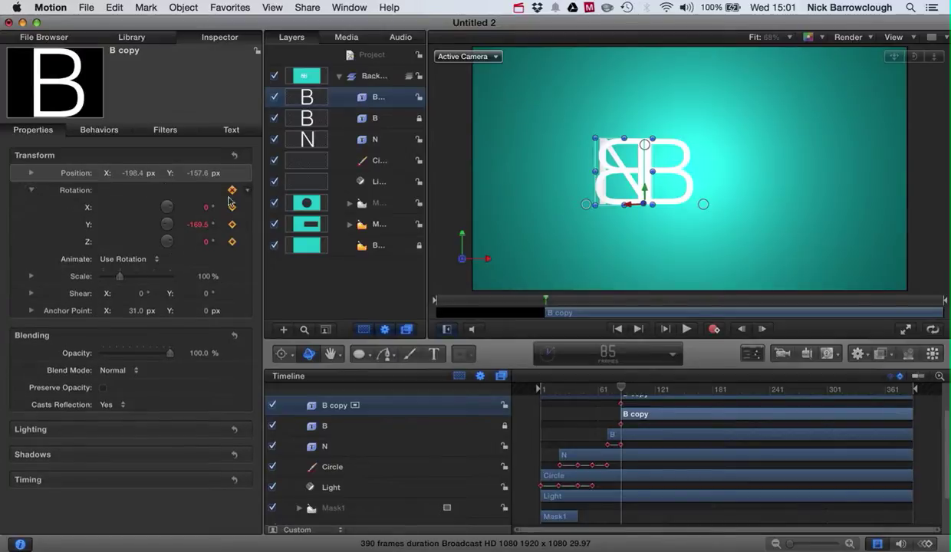
left_click(197, 229)
type("180")
key("Return")
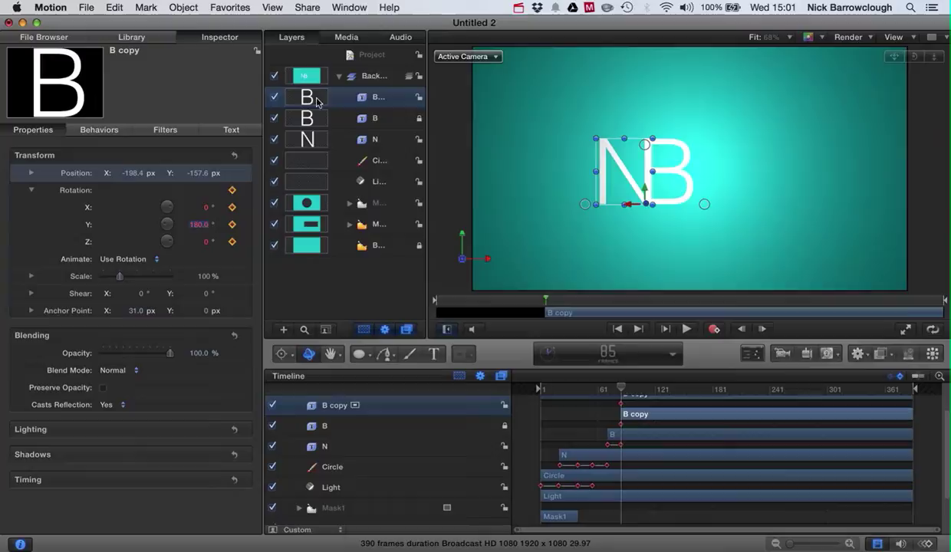
left_click(32, 191)
left_click(30, 174)
left_click(208, 225)
- Set B copy's Z position to 2.0 px and preview the earlier frames
type("1")
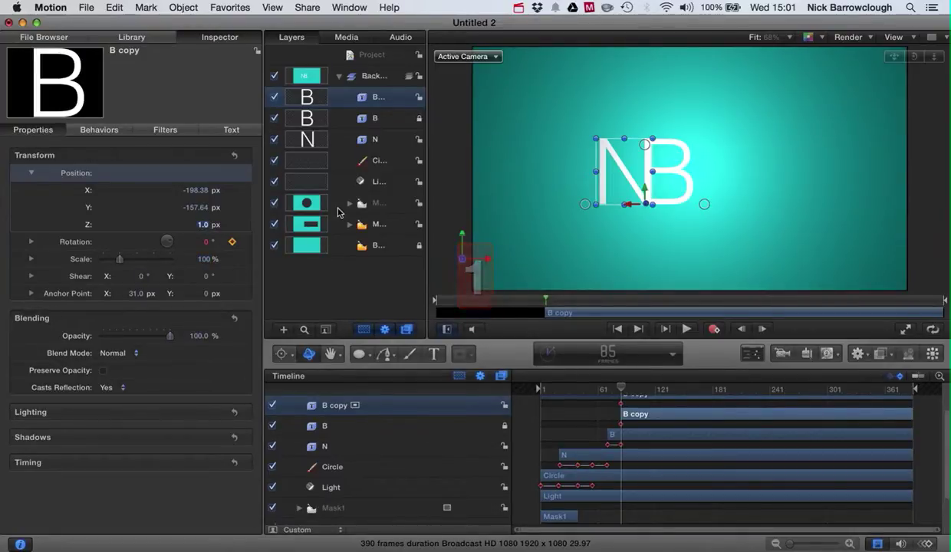
left_click(204, 224)
type("2")
key("Return")
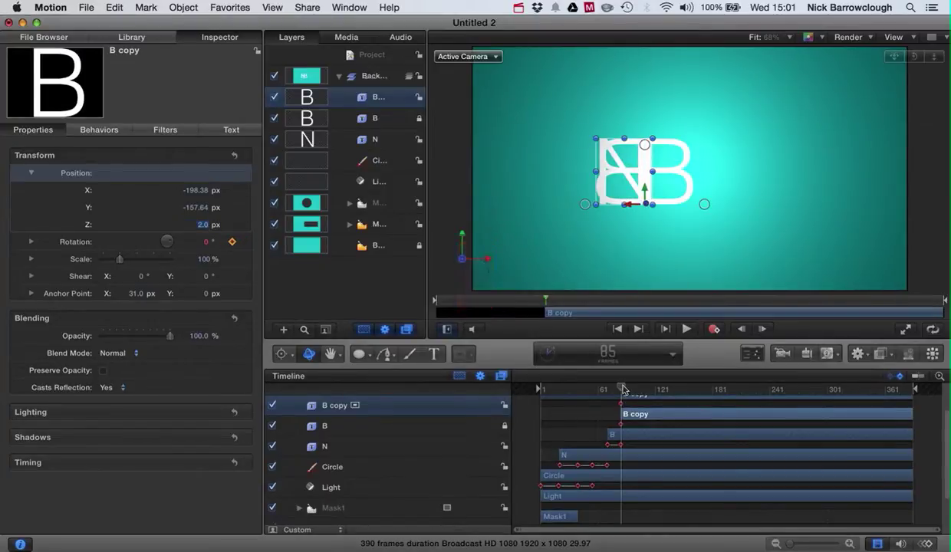
mouse_move(620, 388)
left_mouse_down()
mouse_move(575, 387)
mouse_move(621, 382)
left_mouse_up()
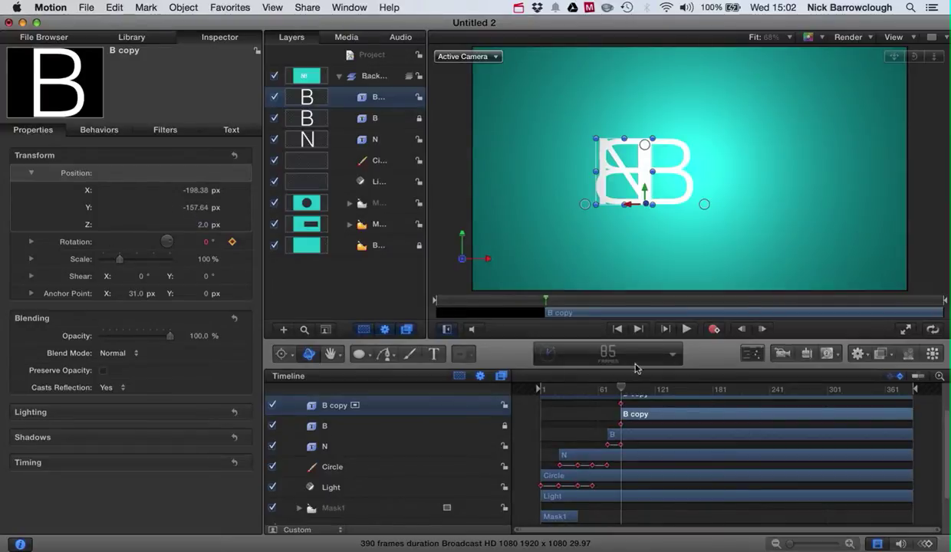
- Reselect B copy and set its Y rotation to 0° at frame 85
left_click(319, 117)
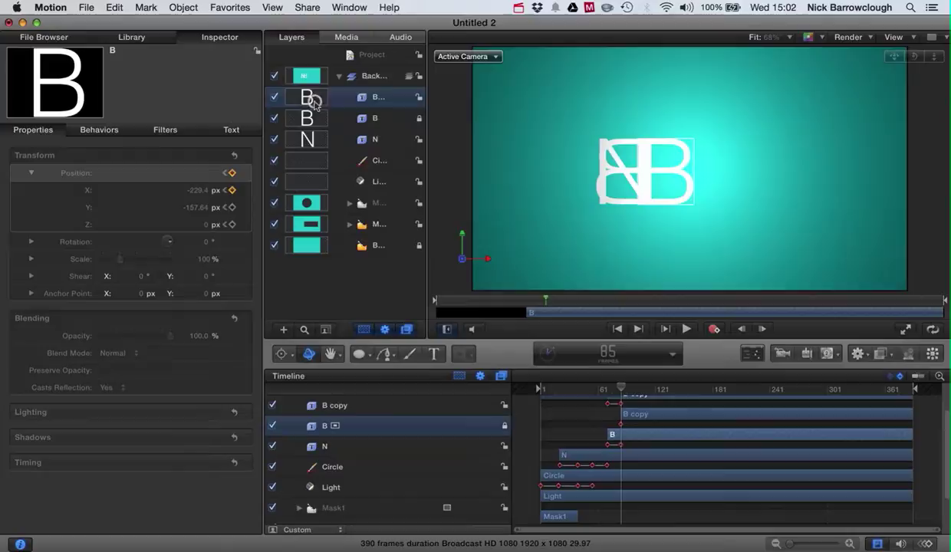
left_click(313, 100)
left_click(30, 242)
left_click(195, 276)
type("0")
key("Return")
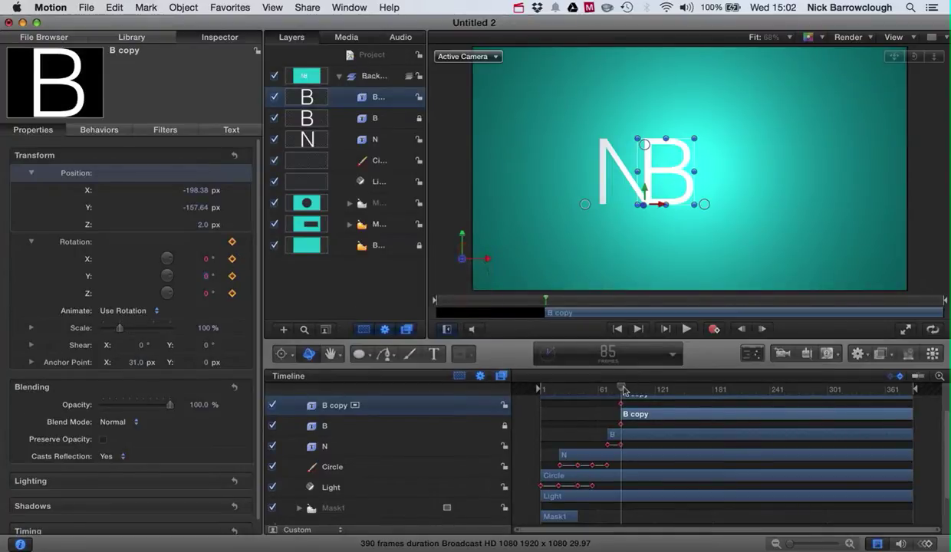
- At frame 100 set B copy's Y rotation to -180°, then scrub back to preview the flip
left_click_drag(624, 392, 635, 389)
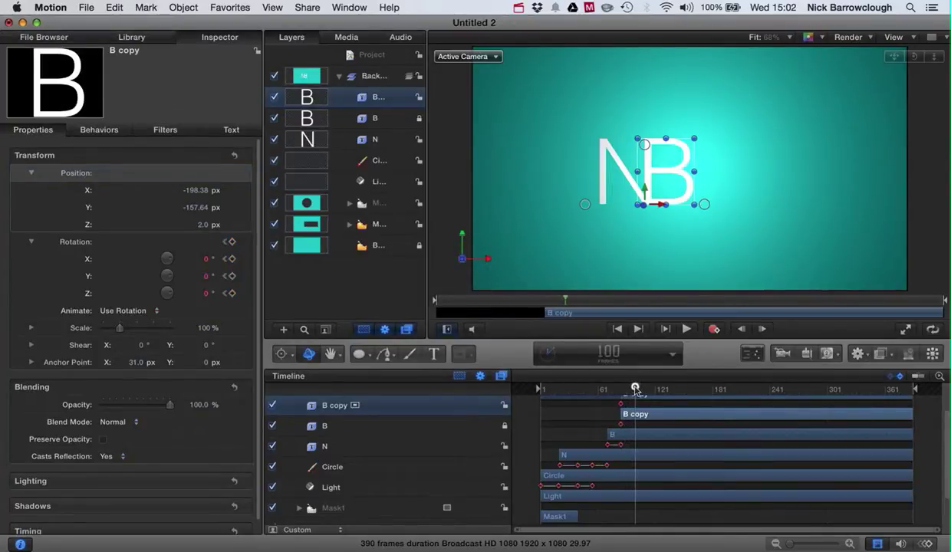
left_click(203, 278)
type("-18")
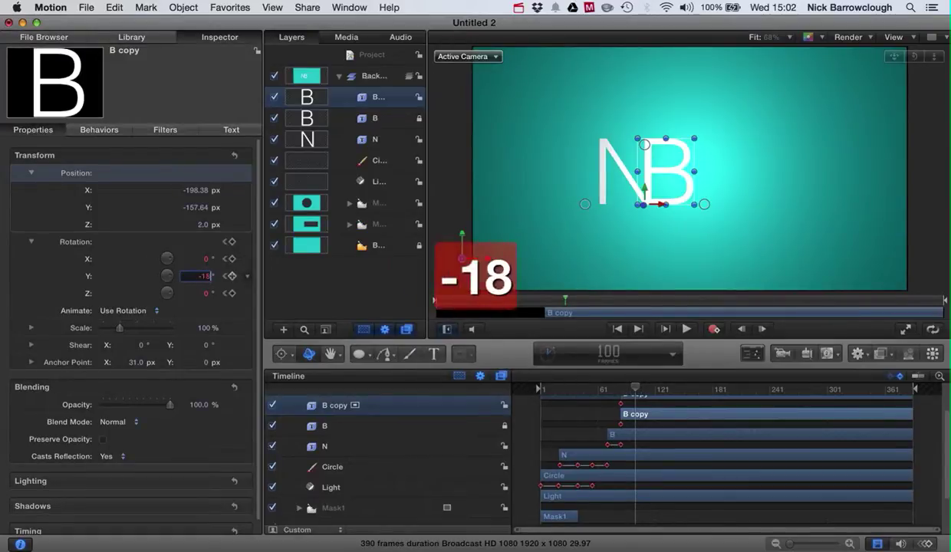
type("0")
key("Return")
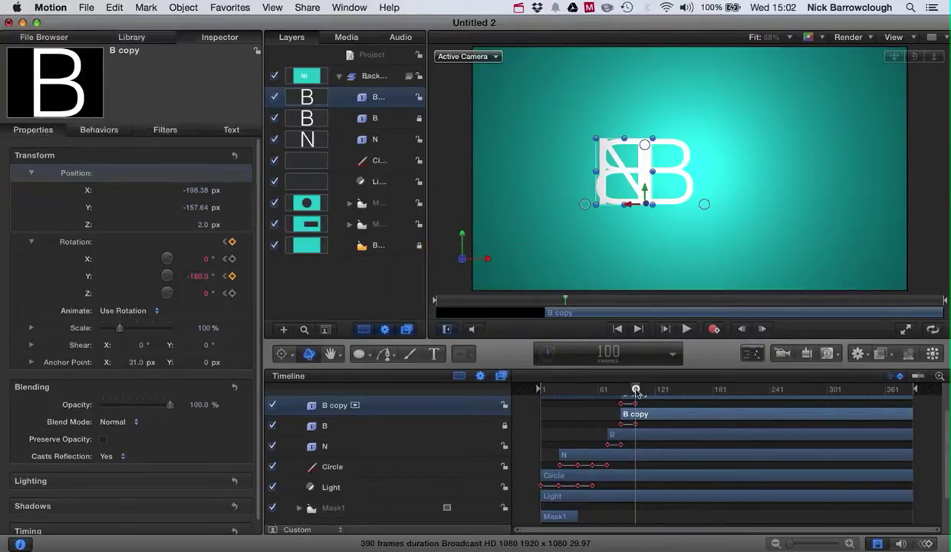
left_click_drag(637, 392, 621, 391)
- Switch the canvas to the Front camera view and zoom in on B copy
left_click(467, 56)
left_click(496, 90)
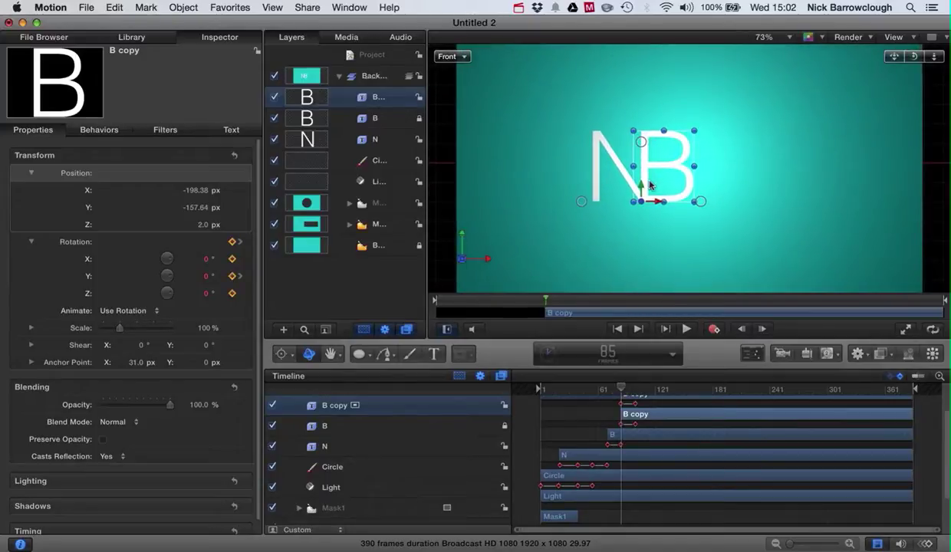
left_click_drag(934, 57, 935, 59)
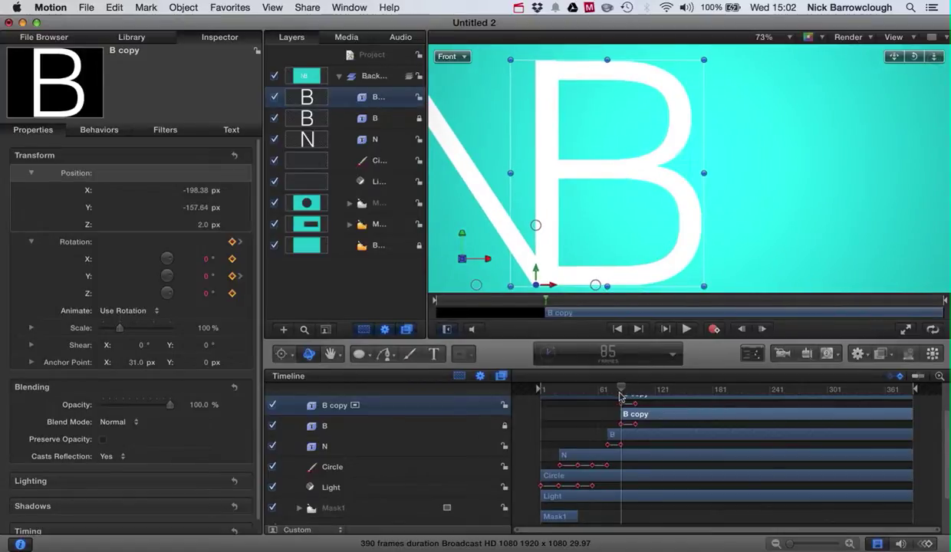
mouse_move(622, 392)
left_mouse_down()
mouse_move(635, 393)
mouse_move(621, 392)
left_mouse_up()
- Move B copy's anchor point to its bottom-left edge and preview the flip around it
left_click(284, 359)
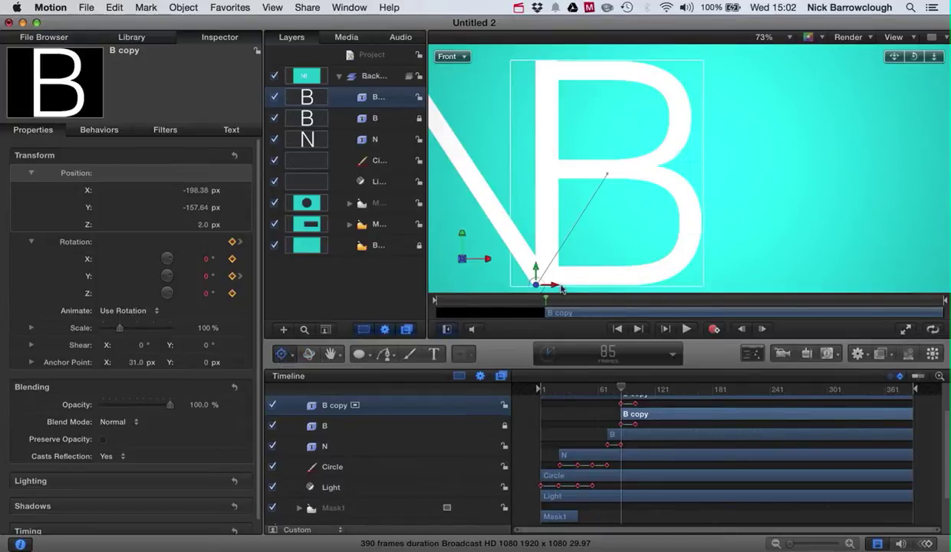
left_click_drag(556, 289, 558, 288)
mouse_move(620, 390)
left_mouse_down()
mouse_move(637, 392)
mouse_move(621, 390)
left_mouse_up()
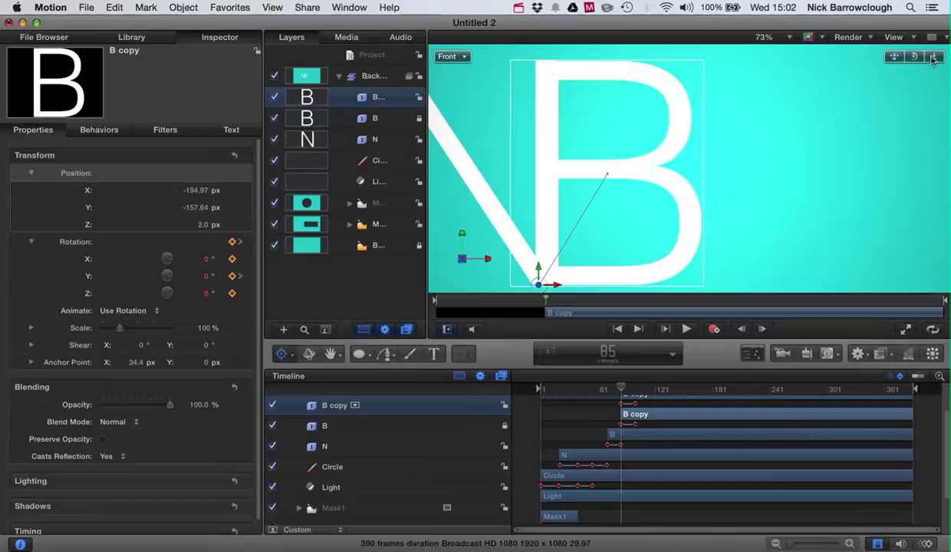
mouse_move(932, 56)
left_mouse_down()
mouse_move(933, 77)
mouse_move(918, 60)
left_mouse_up()
- Set the viewer zoom to Fit and check the flip turns about the left edge
left_click(749, 39)
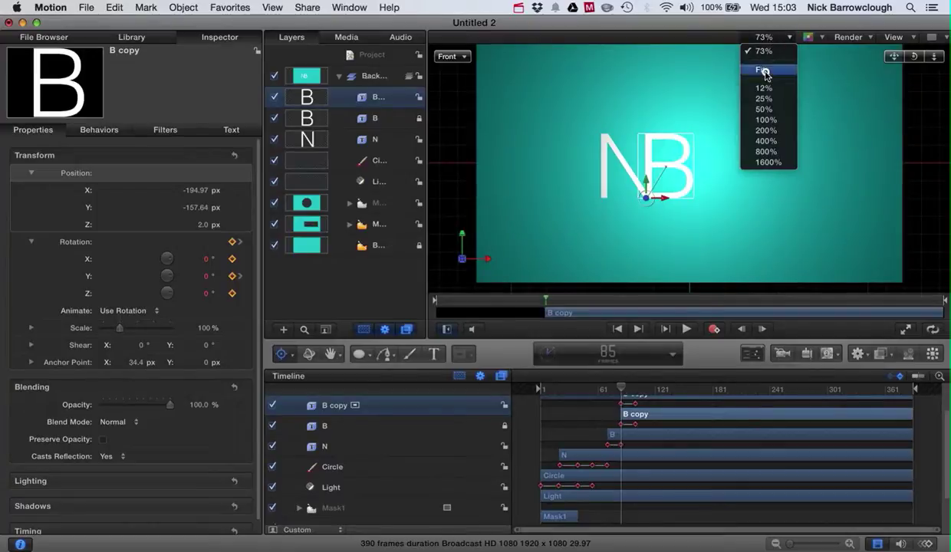
left_click(767, 72)
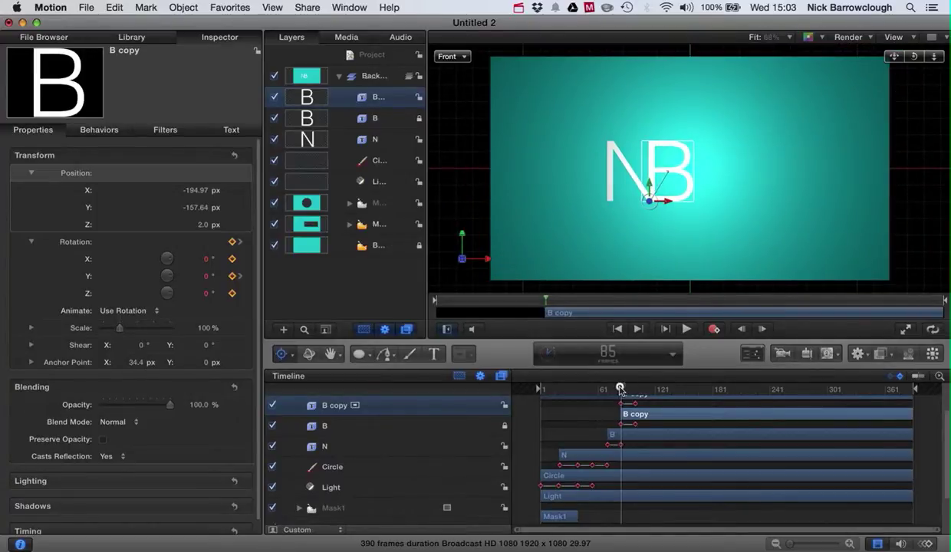
mouse_move(620, 389)
left_mouse_down()
mouse_move(610, 390)
mouse_move(620, 390)
left_mouse_up()
- Create a new group named B inside the Background group
left_click(371, 69)
left_click(283, 331)
double_click(367, 76)
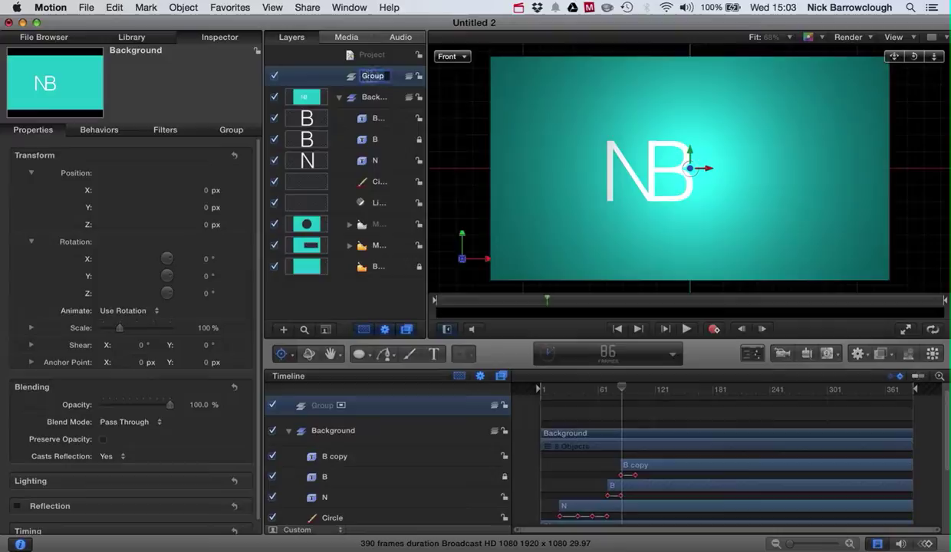
type("B")
left_click_drag(340, 75, 371, 105)
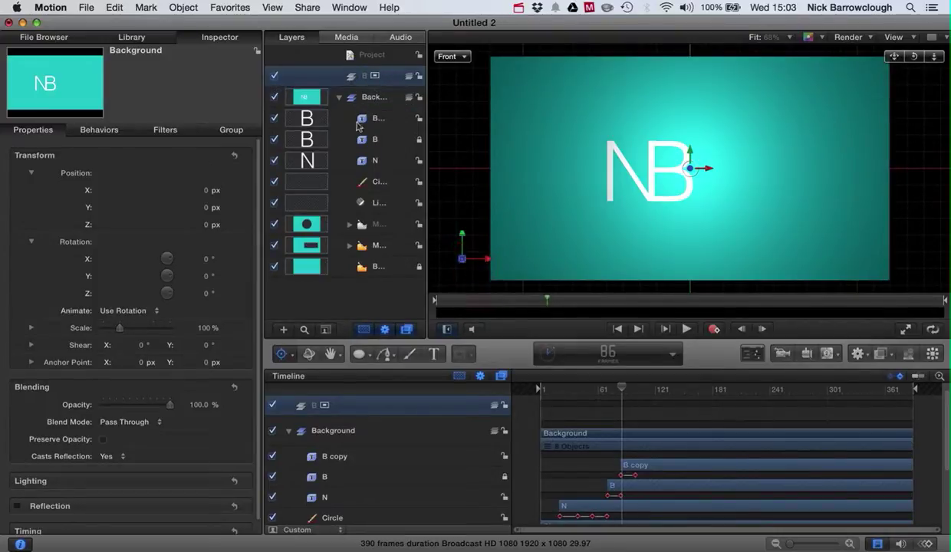
- Move the B copy and B layers into the B group and collapse it
left_click(307, 117)
left_click(306, 139, "shift")
left_click_drag(376, 100, 377, 102)
left_click(350, 99)
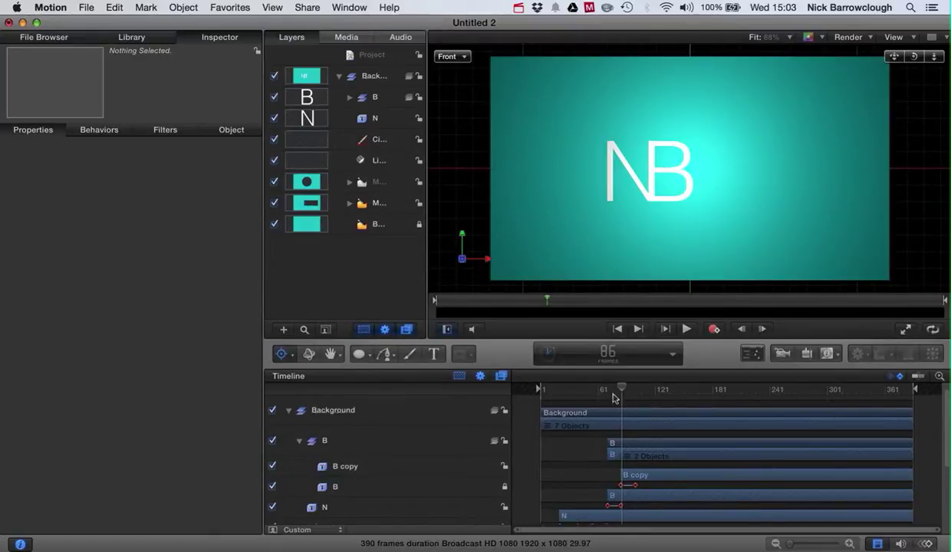
mouse_move(622, 388)
left_mouse_down()
mouse_move(614, 389)
mouse_move(635, 388)
mouse_move(622, 389)
left_mouse_up()
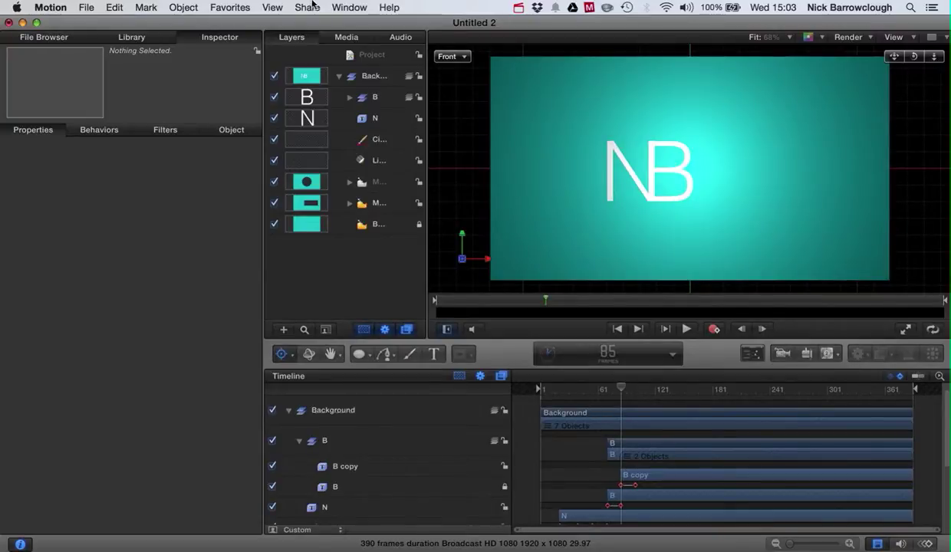
- Keyframe the B group's Position at frame 85, then raise Position X from 0 to 266.0 px later on
left_click(312, 100)
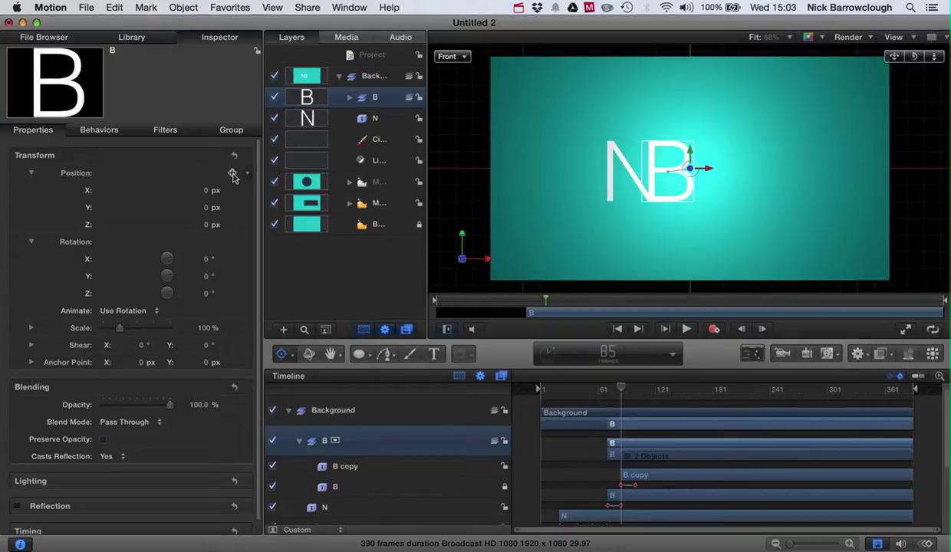
left_click(233, 174)
left_click_drag(621, 388, 635, 390)
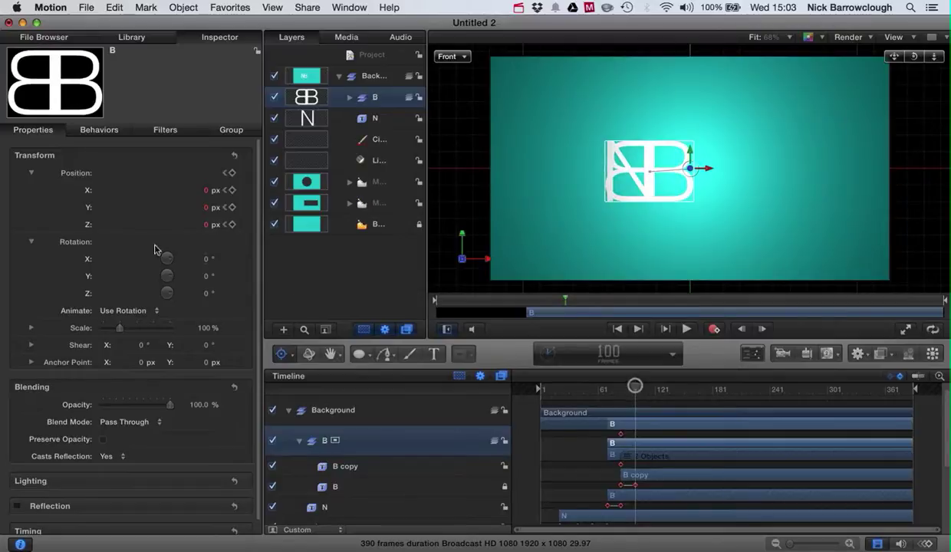
left_click(31, 172)
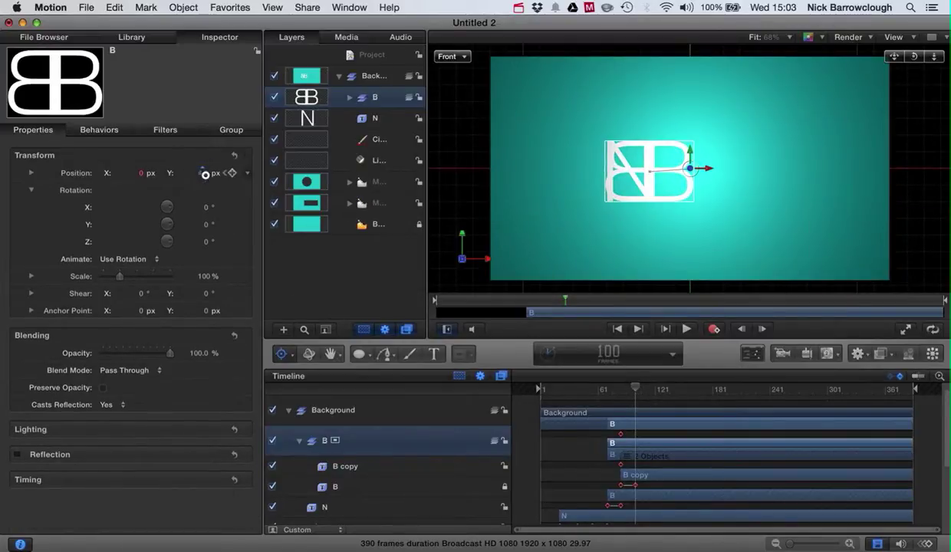
left_click_drag(204, 174, 141, 175)
key("super+z")
left_click_drag(635, 388, 497, 402)
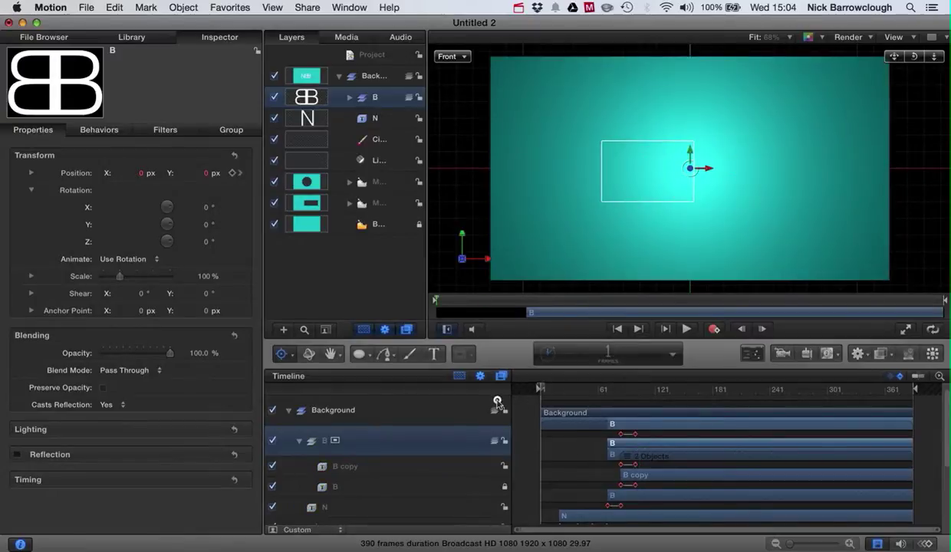
left_click(906, 329)
left_click(831, 381)
left_click(471, 496)
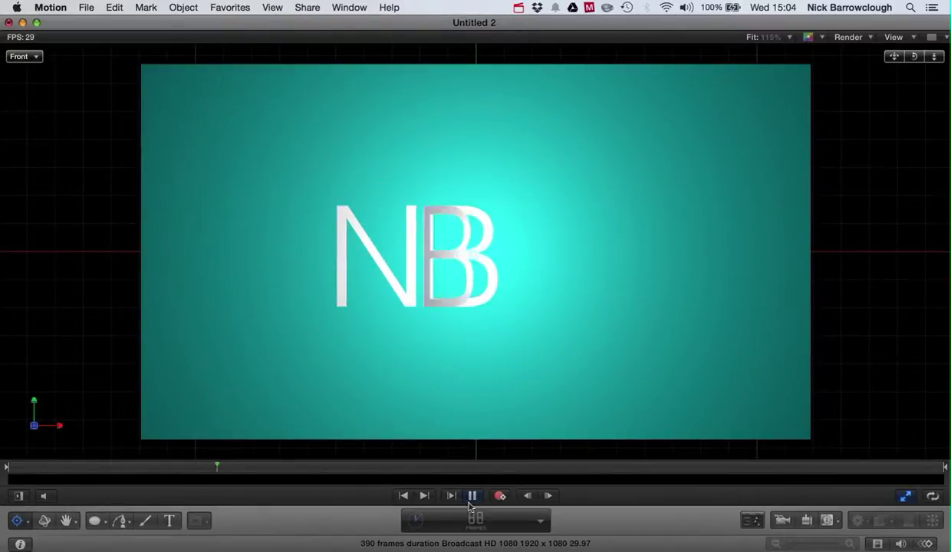
left_click(471, 496)
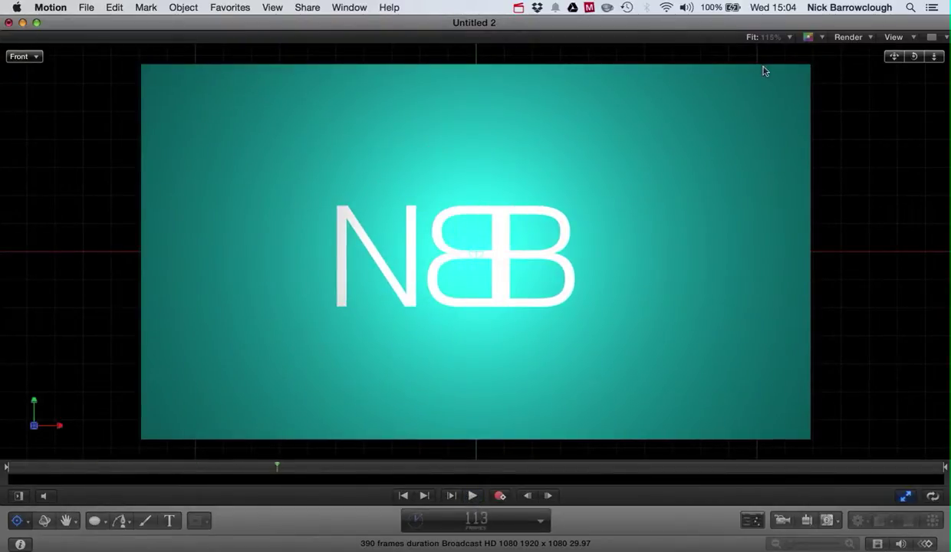
left_click(906, 496)
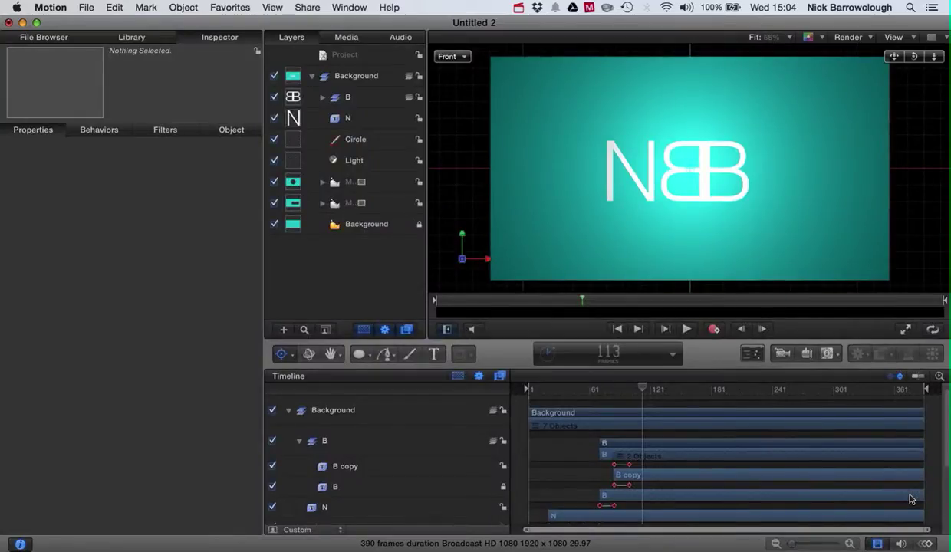